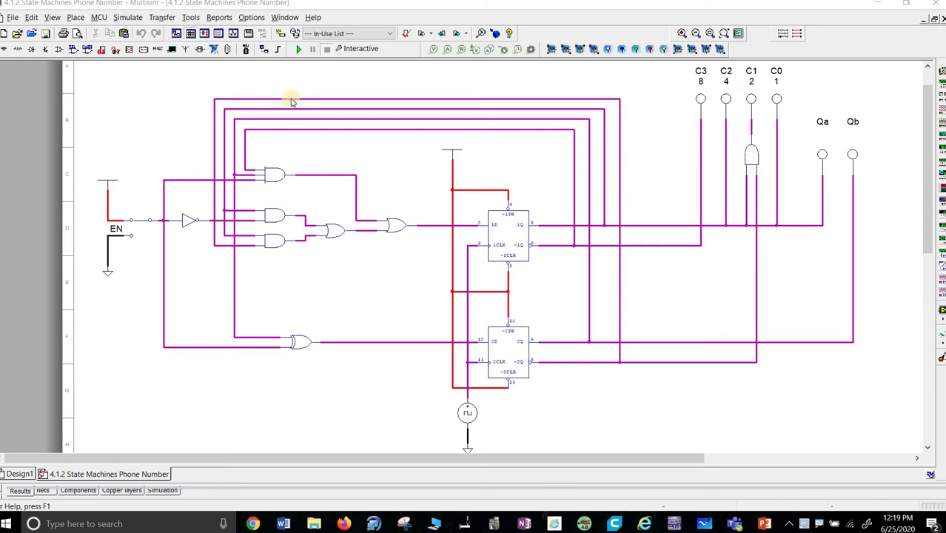
- Run the Multisim simulation with EN on, watch C3 and Qb light, then stop it
{"action": "left_click", "coordinate": [299, 53]}
{"action": "left_click", "coordinate": [129, 229]}
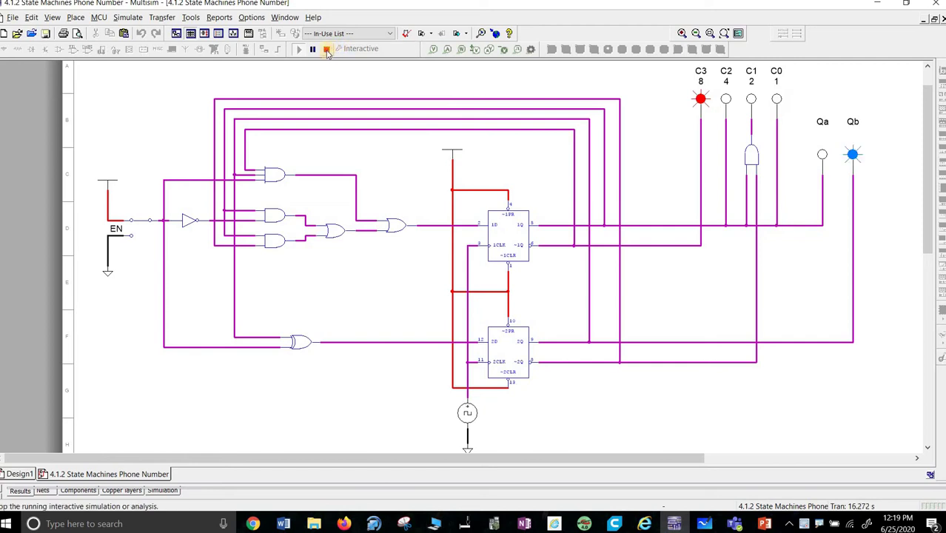
{"action": "left_click", "coordinate": [327, 49]}
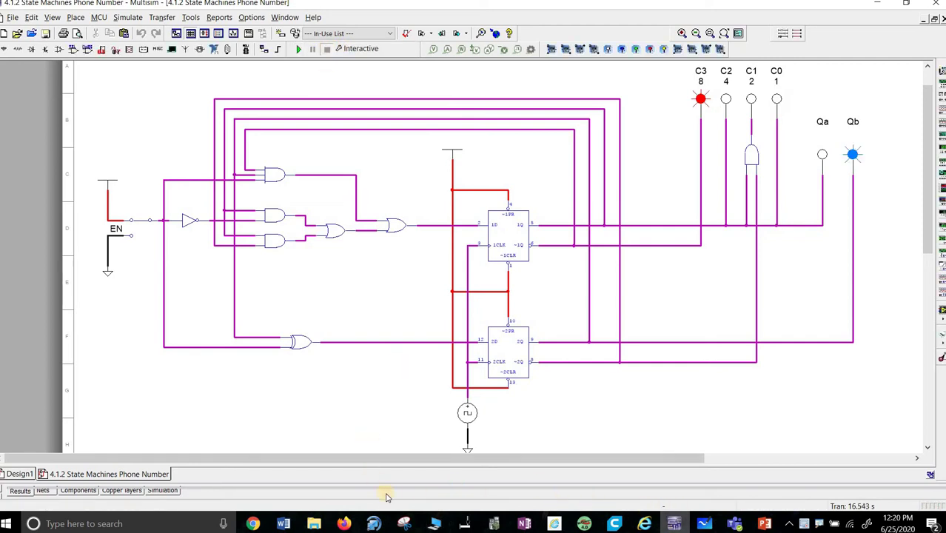
- Bring up the Tinkercad breadboard circuit and start its simulation so the seven-segment display shows 8
{"action": "left_click", "coordinate": [343, 522]}
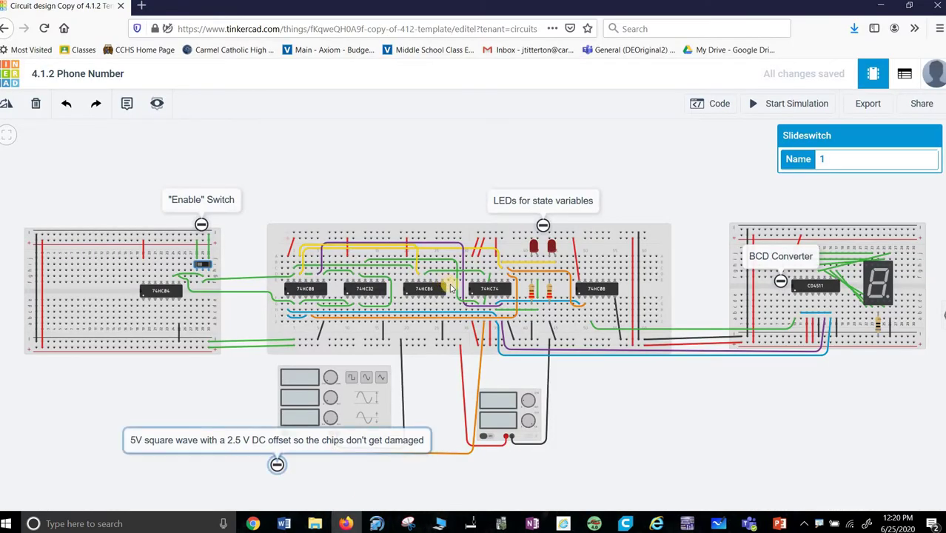
{"action": "scroll", "coordinate": [672, 415], "scroll_direction": "up", "scroll_amount": 1}
{"action": "left_click", "coordinate": [652, 418]}
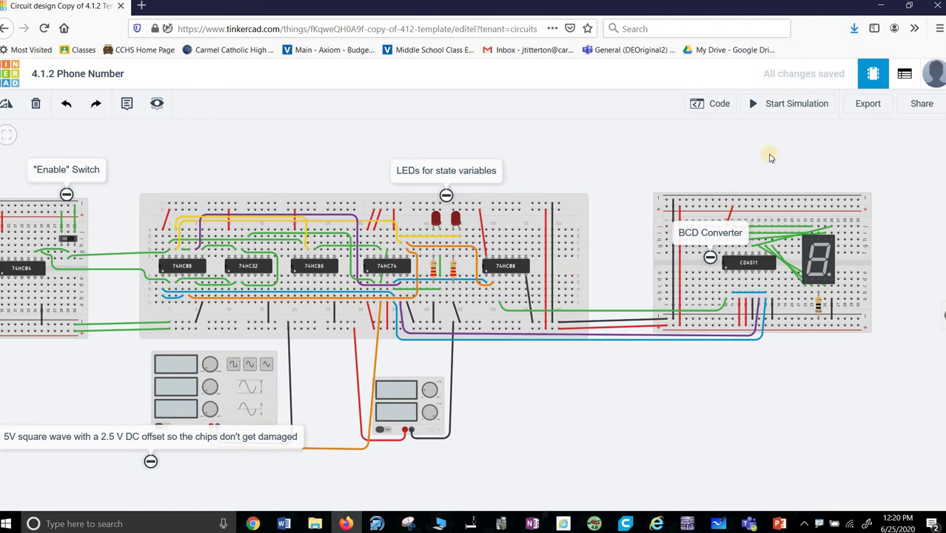
{"action": "scroll", "coordinate": [517, 174], "scroll_direction": "up", "scroll_amount": 1}
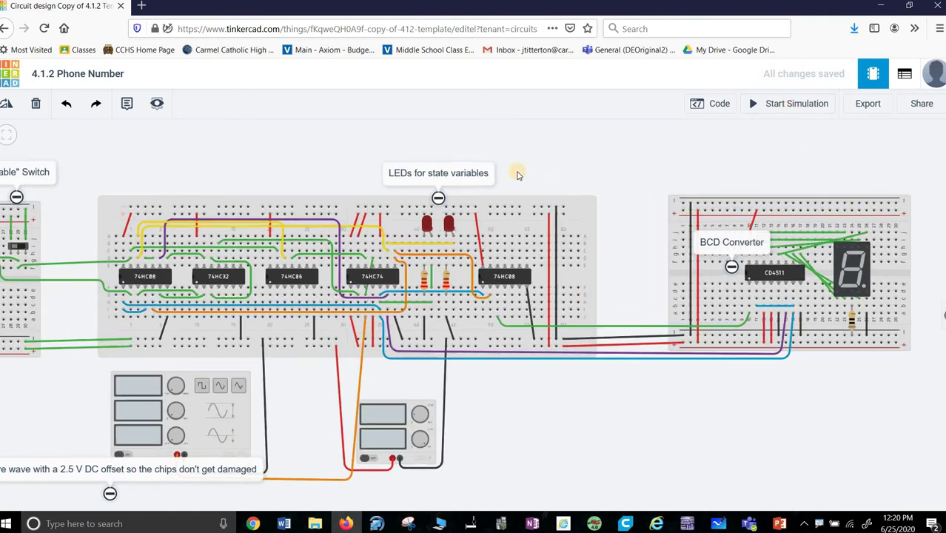
{"action": "scroll", "coordinate": [544, 164], "scroll_direction": "down", "scroll_amount": 2}
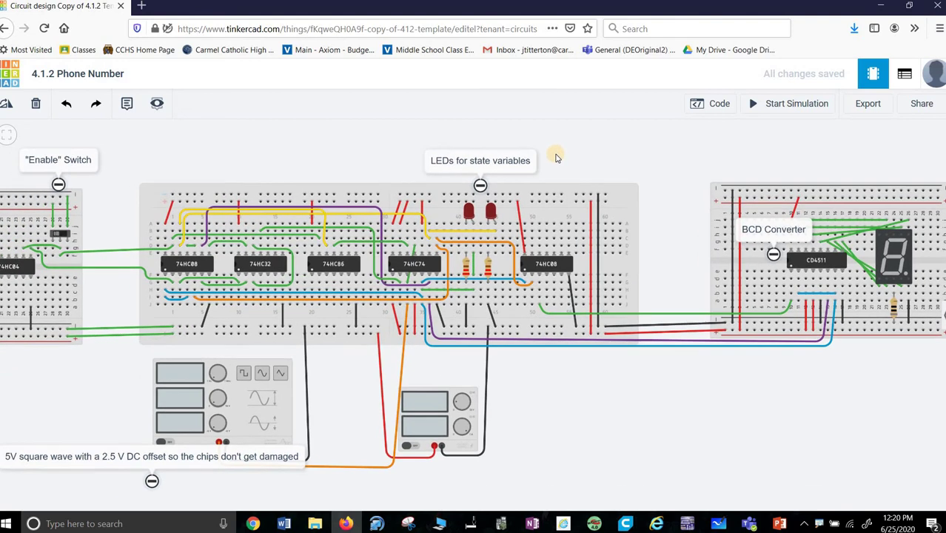
{"action": "scroll", "coordinate": [543, 154], "scroll_direction": "down", "scroll_amount": 1}
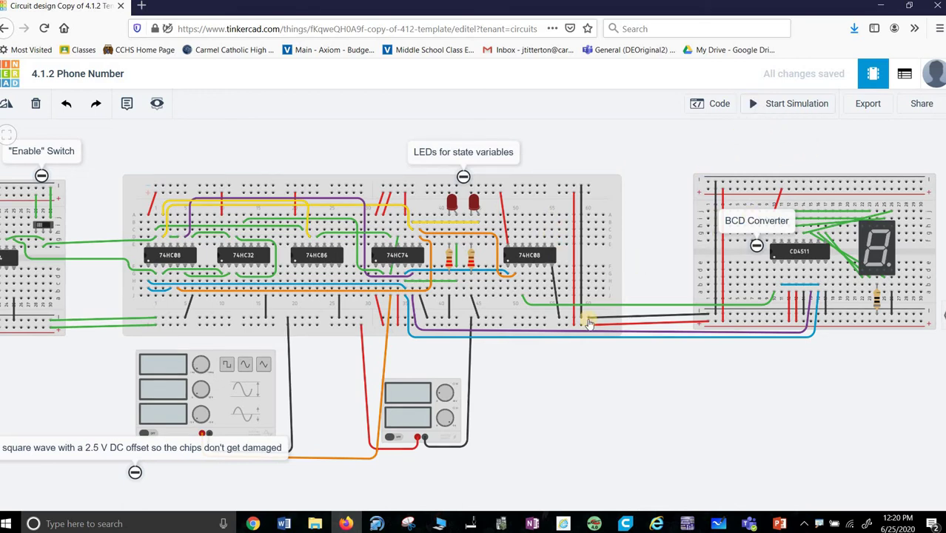
{"action": "left_click", "coordinate": [750, 105]}
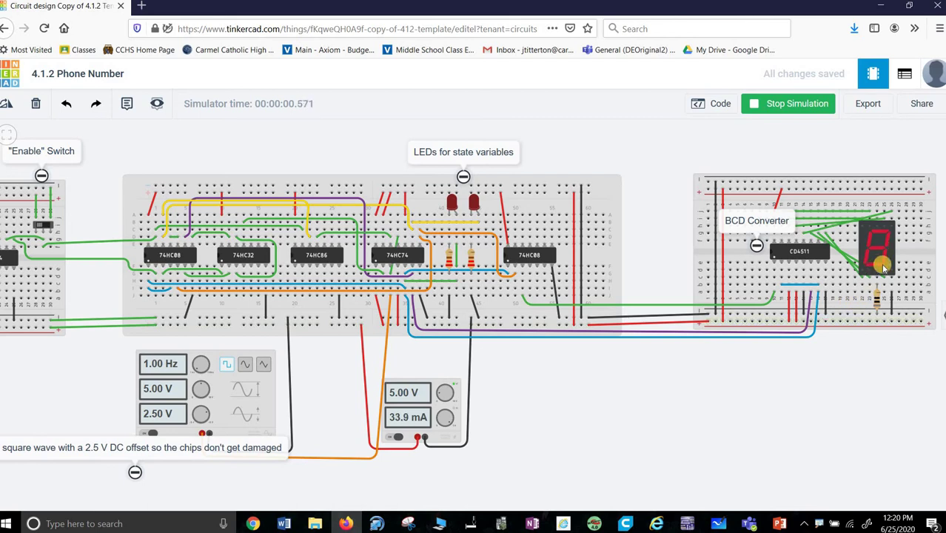
- Toggle the Enable slide switch on the running breadboard while the display stays at 8
{"action": "left_click", "coordinate": [41, 226]}
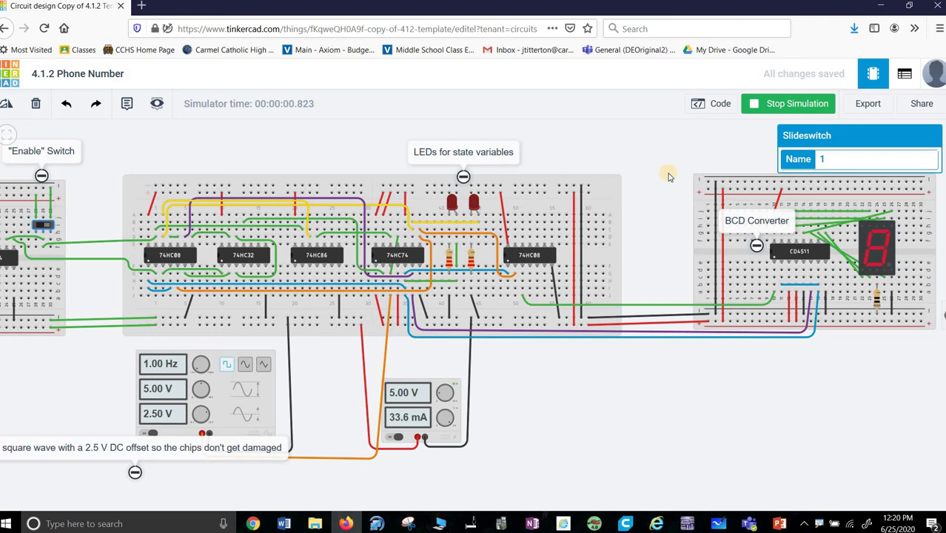
{"action": "left_click", "coordinate": [665, 342]}
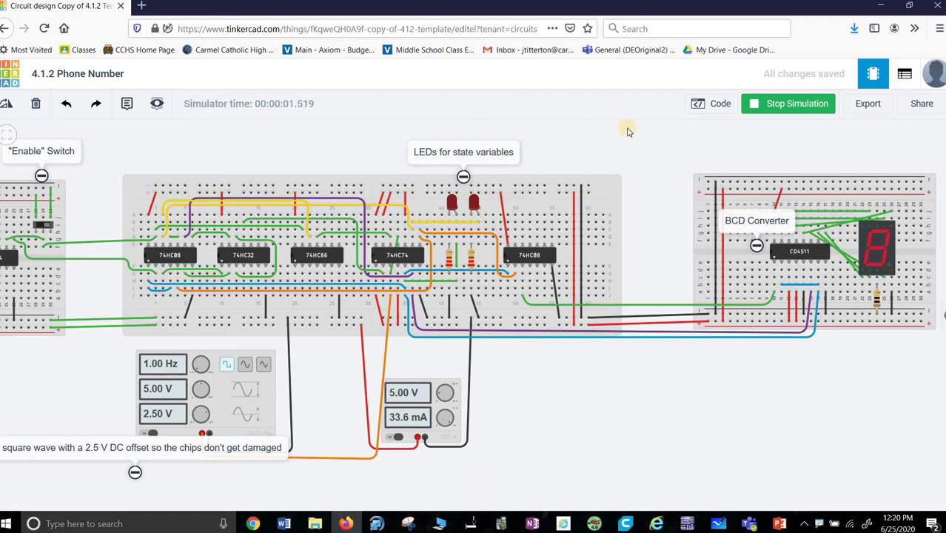
{"action": "left_click", "coordinate": [48, 228]}
{"action": "left_click", "coordinate": [48, 228]}
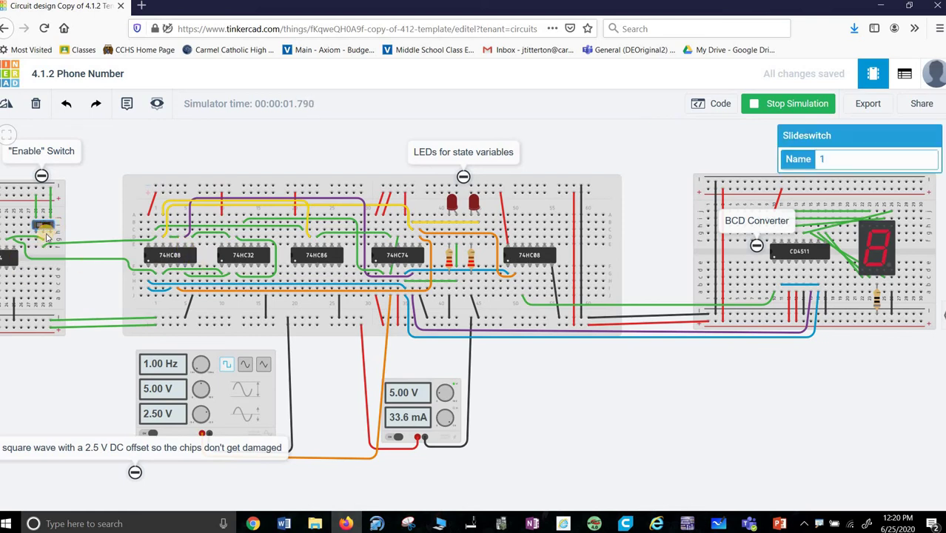
{"action": "left_click", "coordinate": [616, 138]}
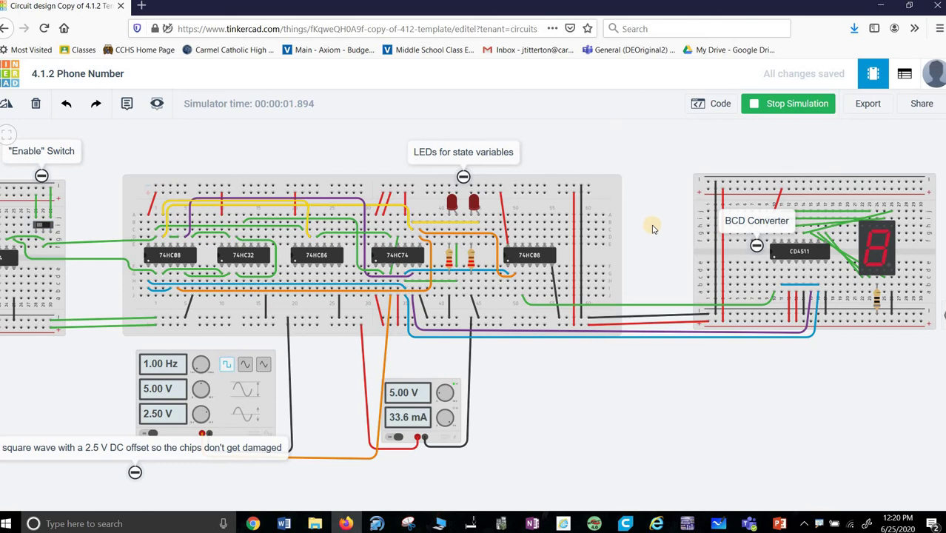